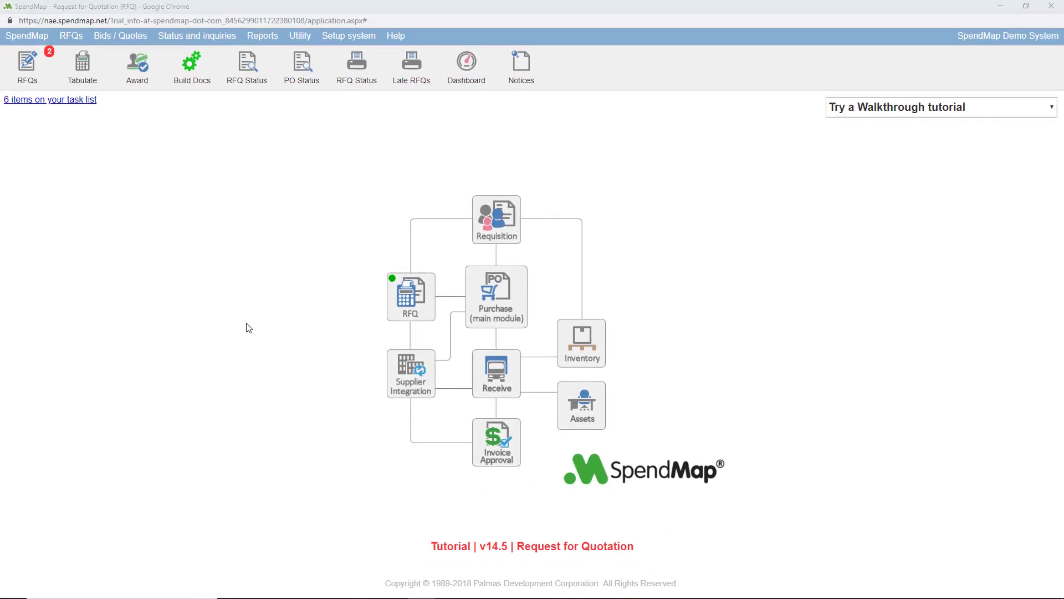
# Step: Open RFQ Q-1000 from the RFQ Work Area list to see its six line items
pyautogui.click(71, 35)
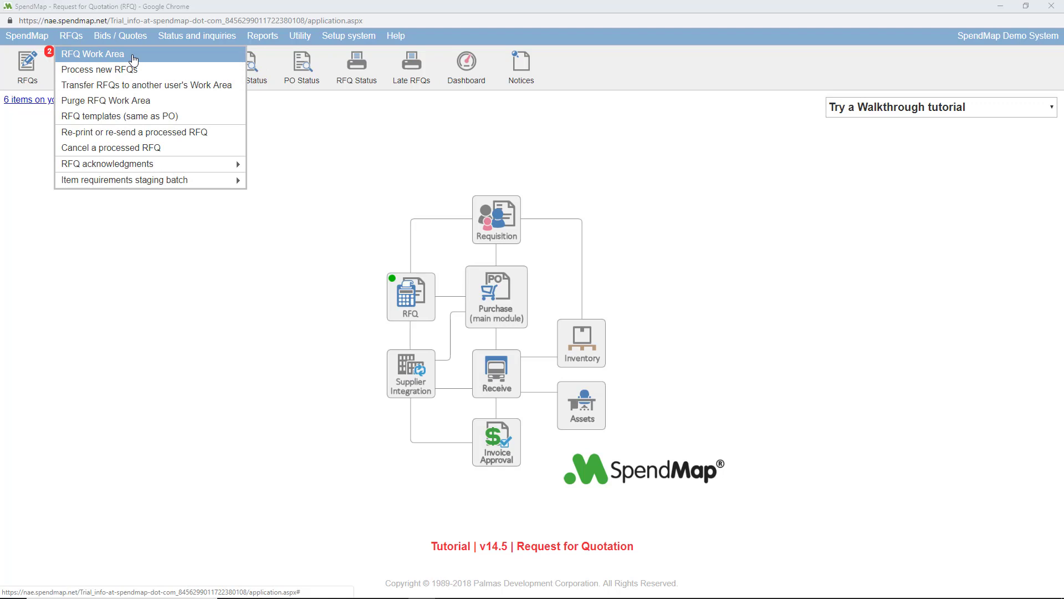
pyautogui.click(48, 89)
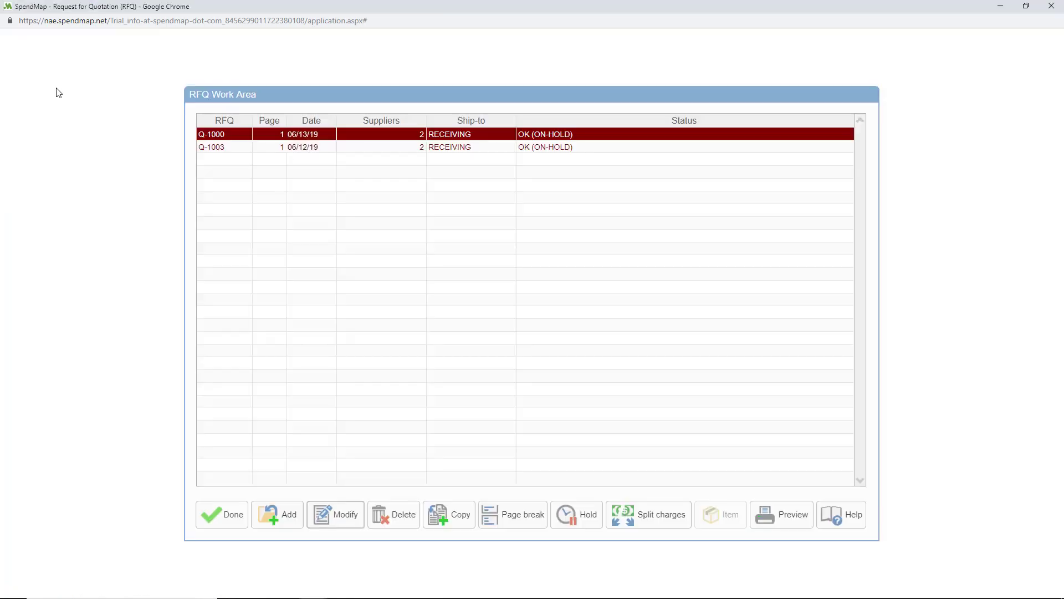
pyautogui.doubleClick(240, 142)
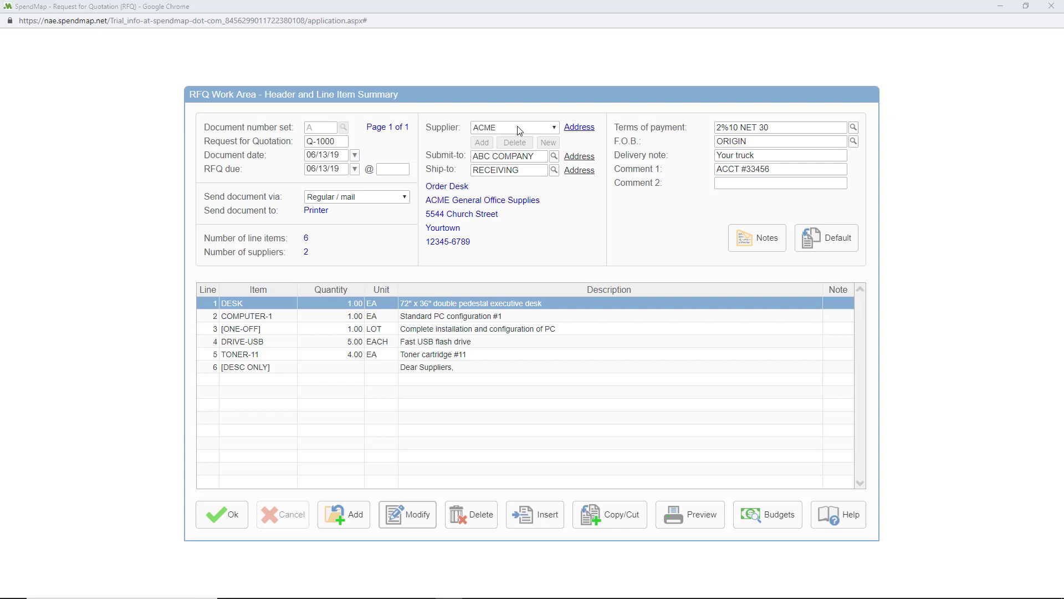
pyautogui.click(555, 128)
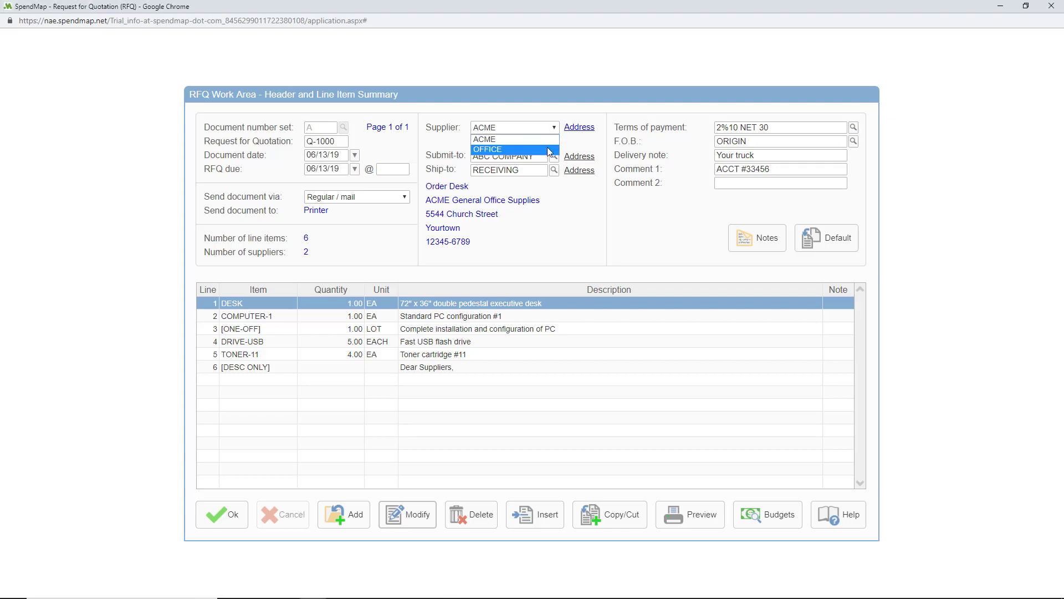
pyautogui.click(551, 149)
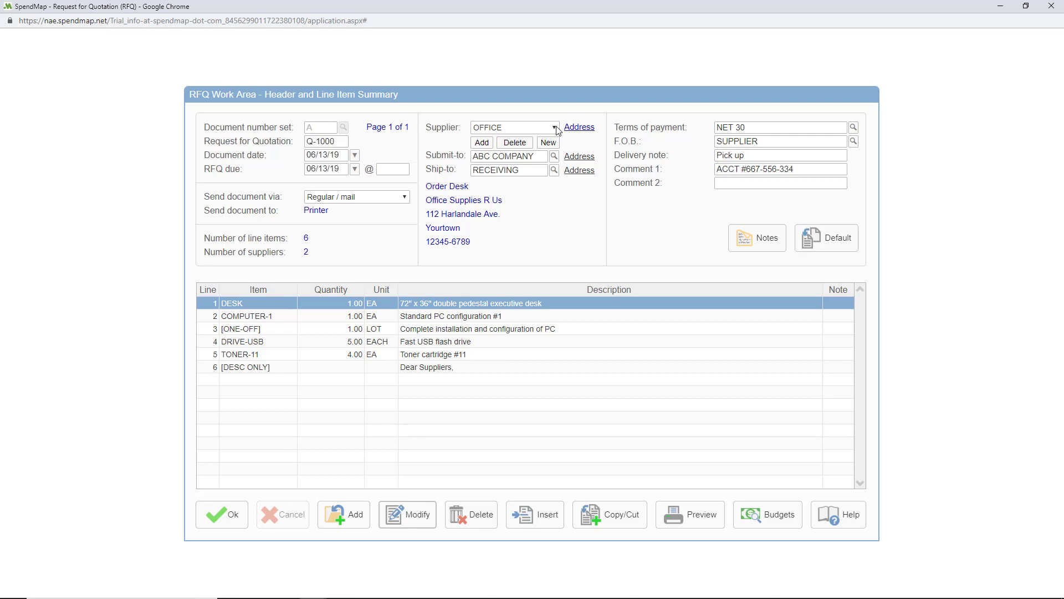
pyautogui.click(556, 128)
pyautogui.click(534, 137)
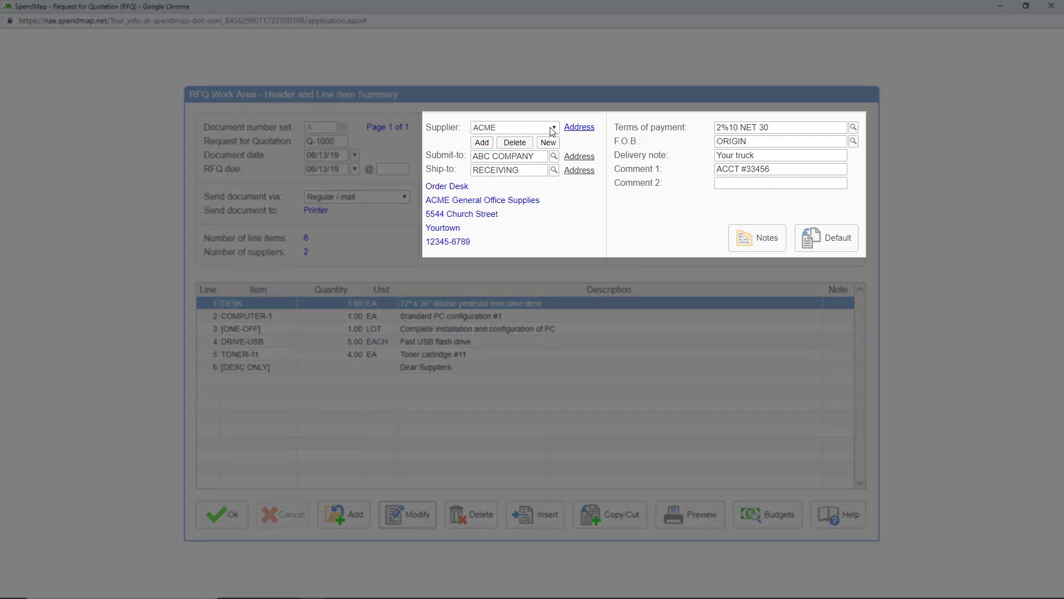
pyautogui.click(553, 128)
pyautogui.click(542, 149)
pyautogui.click(553, 128)
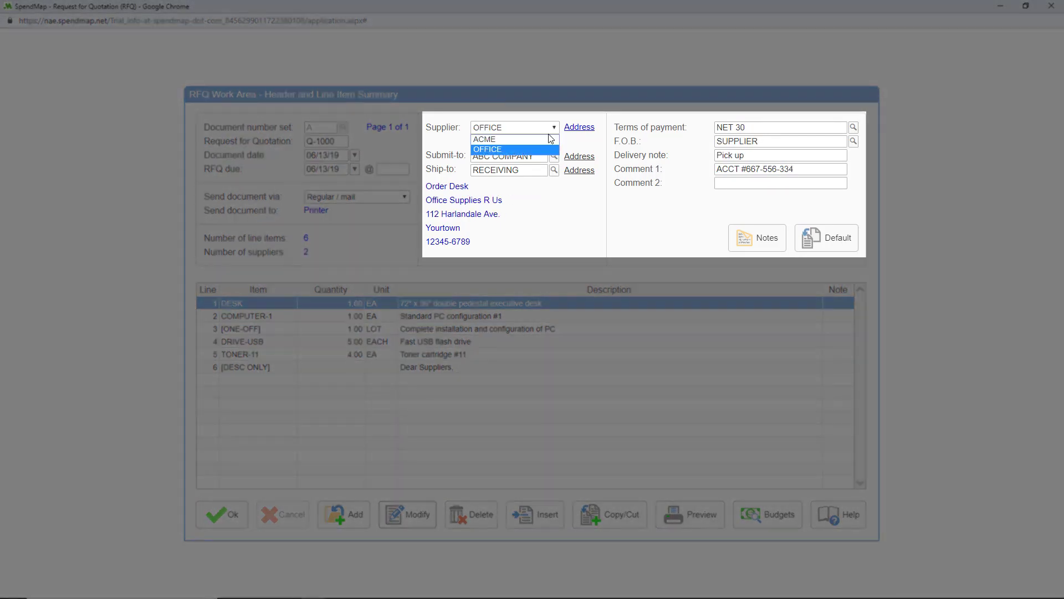
pyautogui.click(550, 140)
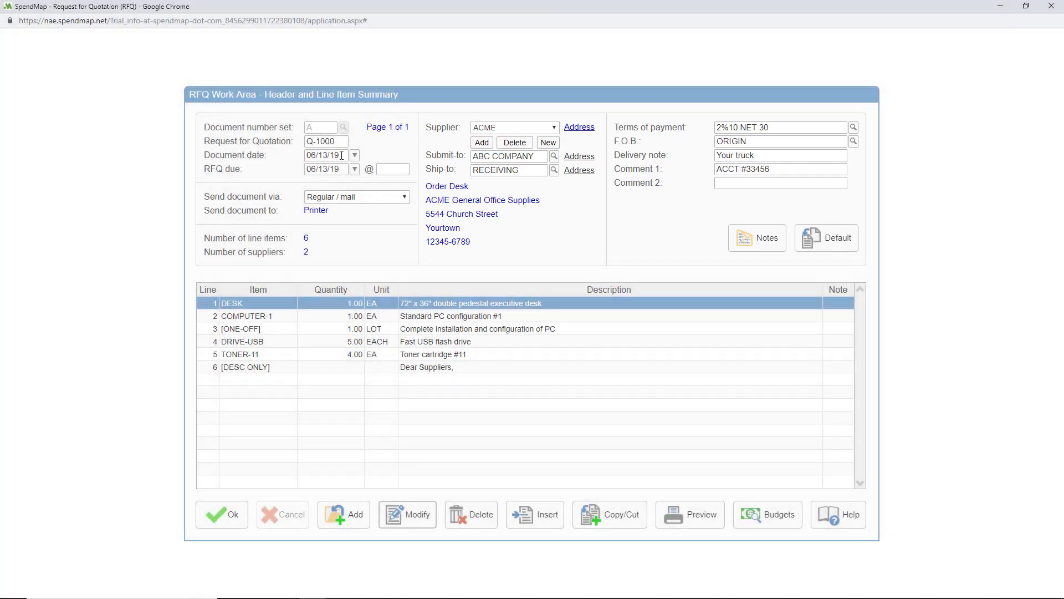
pyautogui.click(342, 155)
pyautogui.click(337, 169)
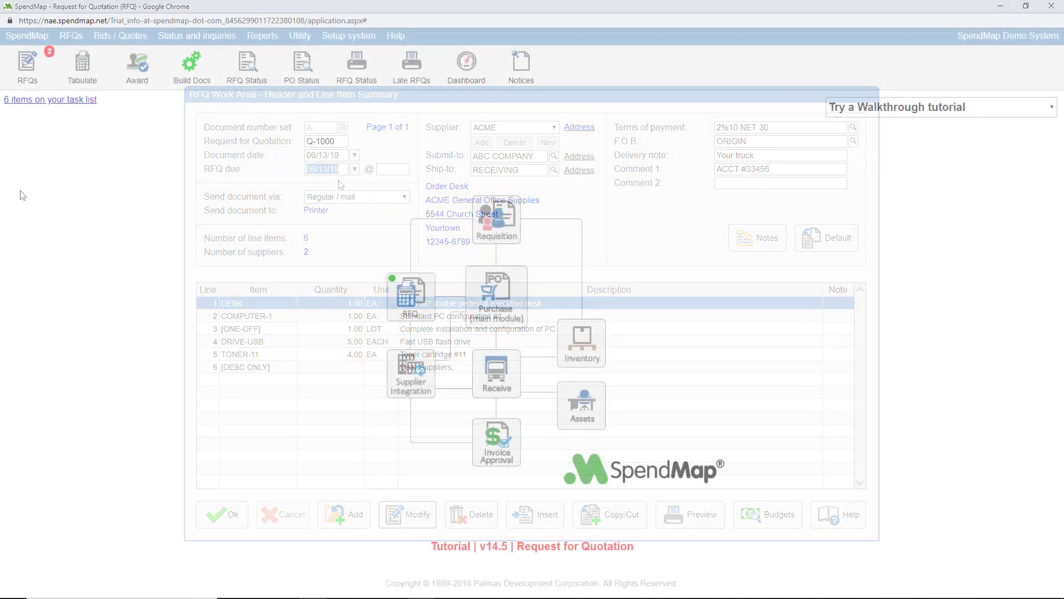
pyautogui.click(279, 39)
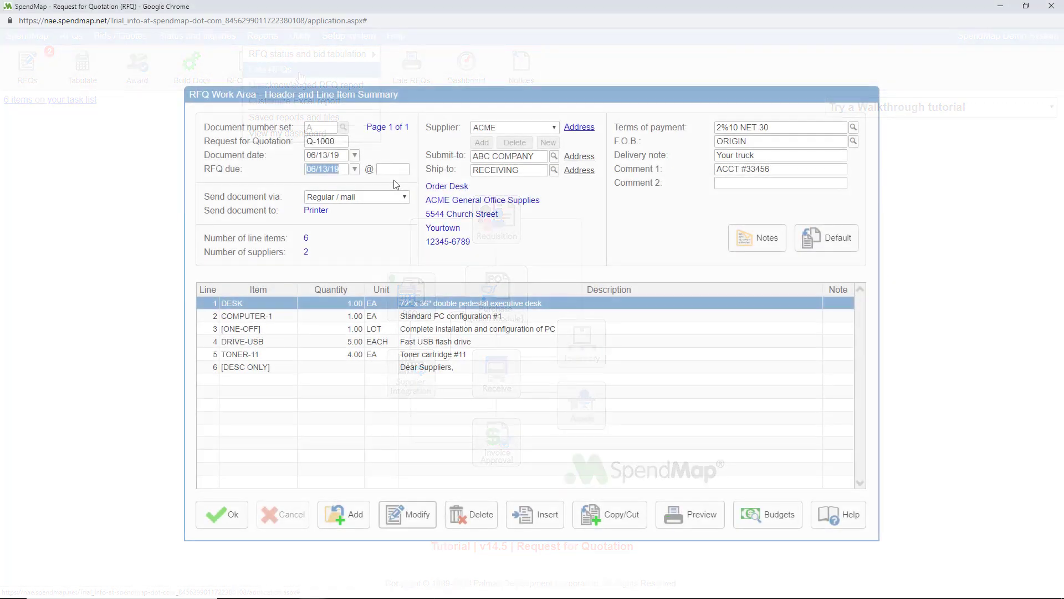
pyautogui.click(768, 246)
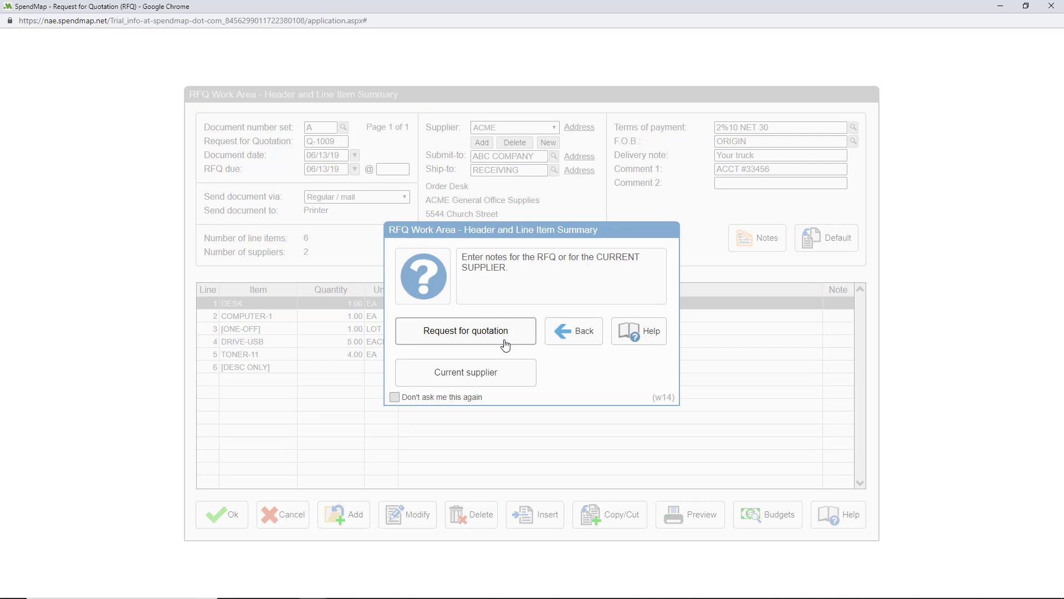
pyautogui.click(557, 340)
pyautogui.click(506, 316)
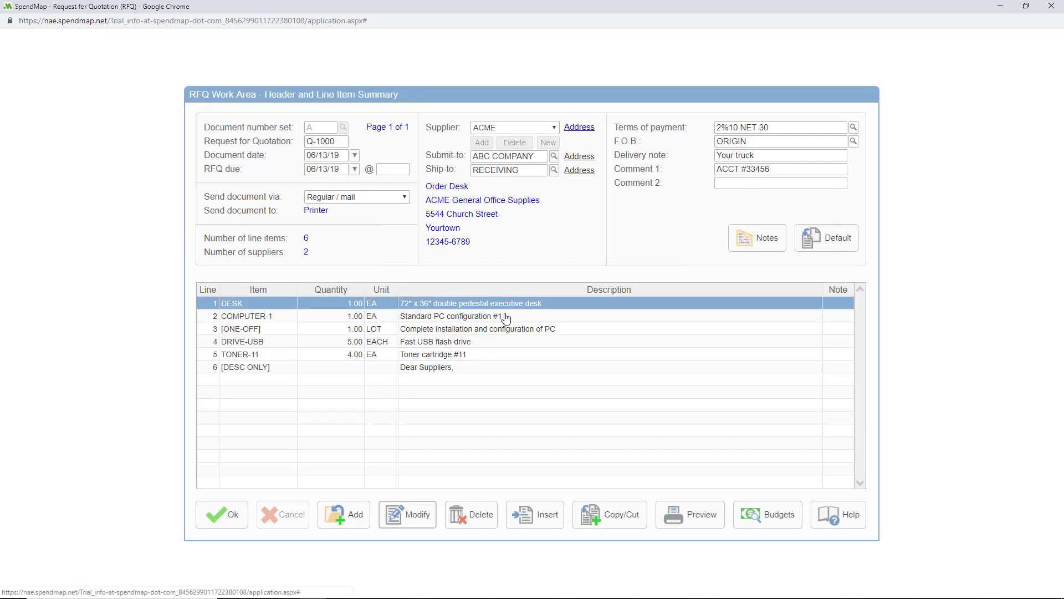
# Step: Review line 4 DRIVE-USB (5.00 EACH), with G/L account 0-663-1 and cost center 123 SAMPLE
pyautogui.click(501, 331)
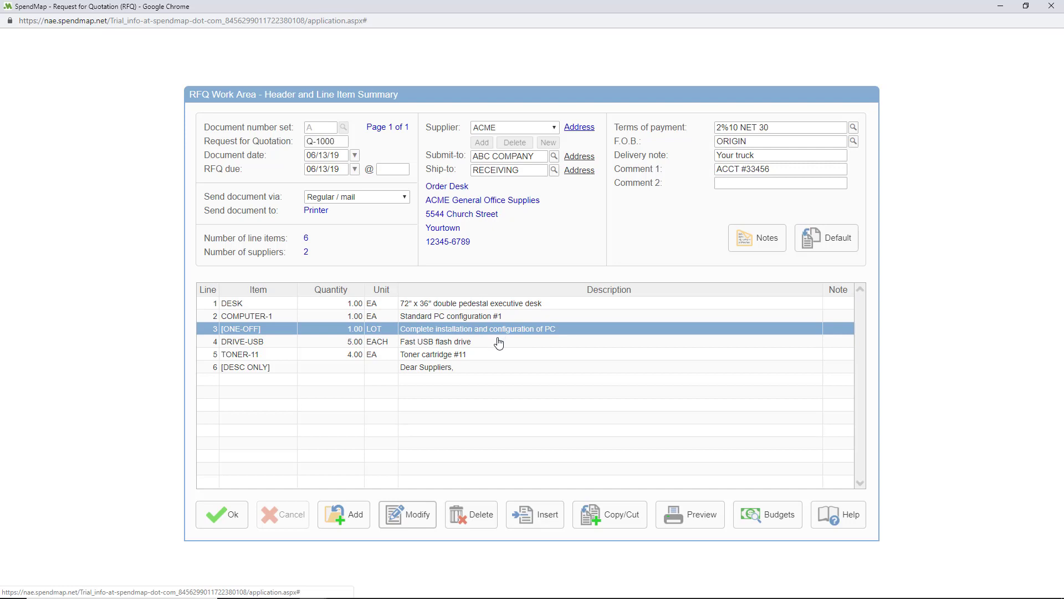
pyautogui.doubleClick(500, 343)
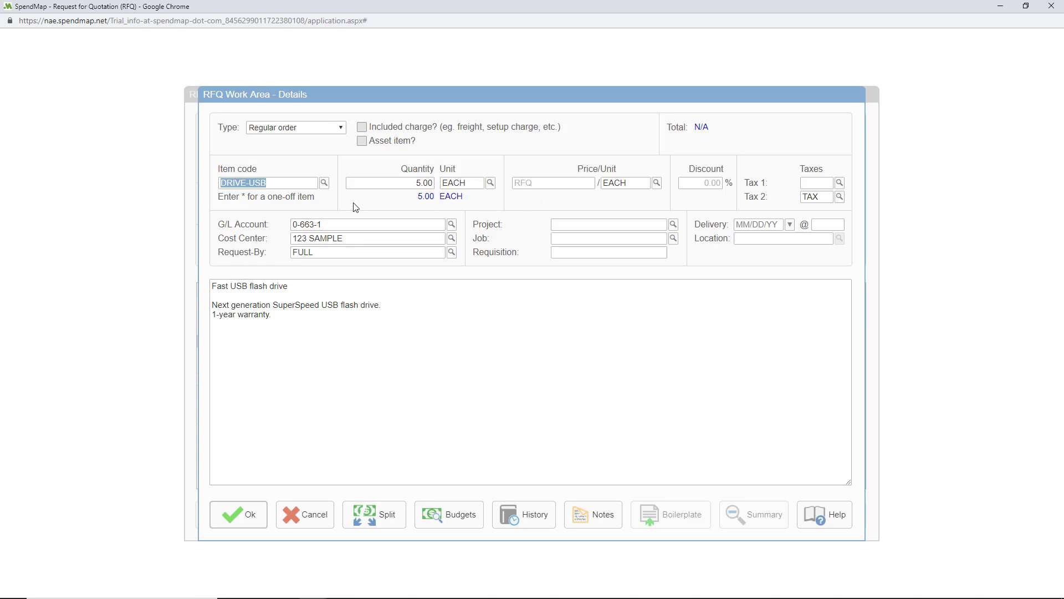
pyautogui.click(314, 224)
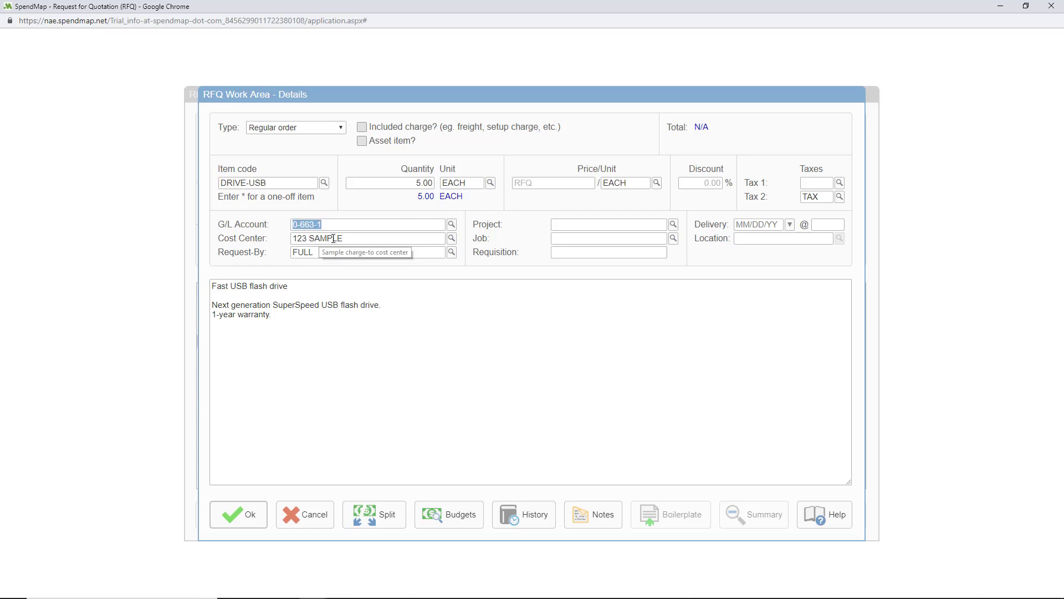
pyautogui.click(318, 238)
pyautogui.click(790, 225)
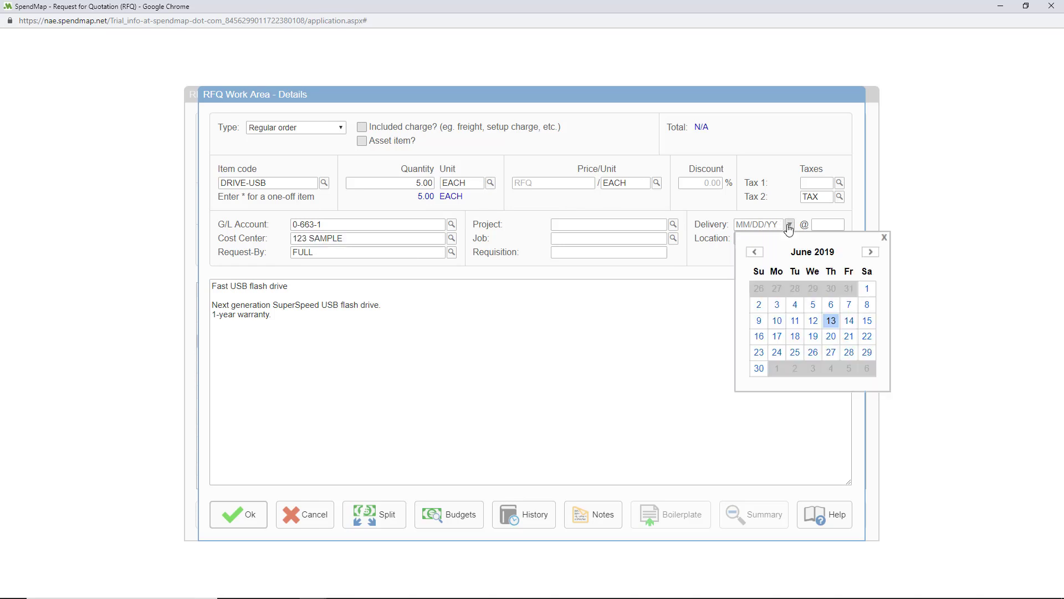
pyautogui.click(883, 237)
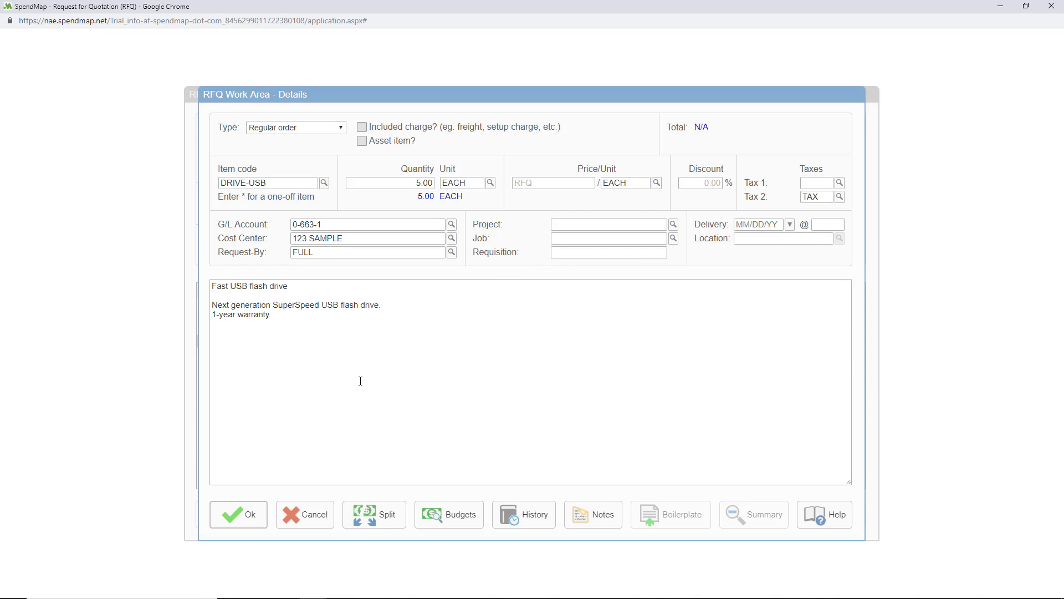
pyautogui.click(249, 515)
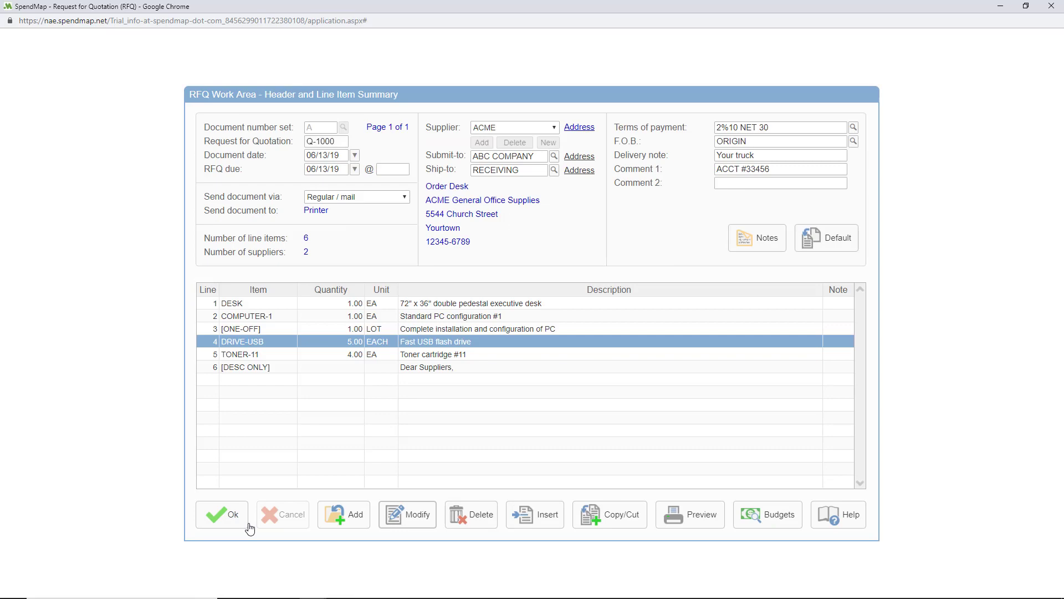
# Step: Preview the Q-1000 RFQ form as a PDF and read its special instructions and disclaimer
pyautogui.click(692, 528)
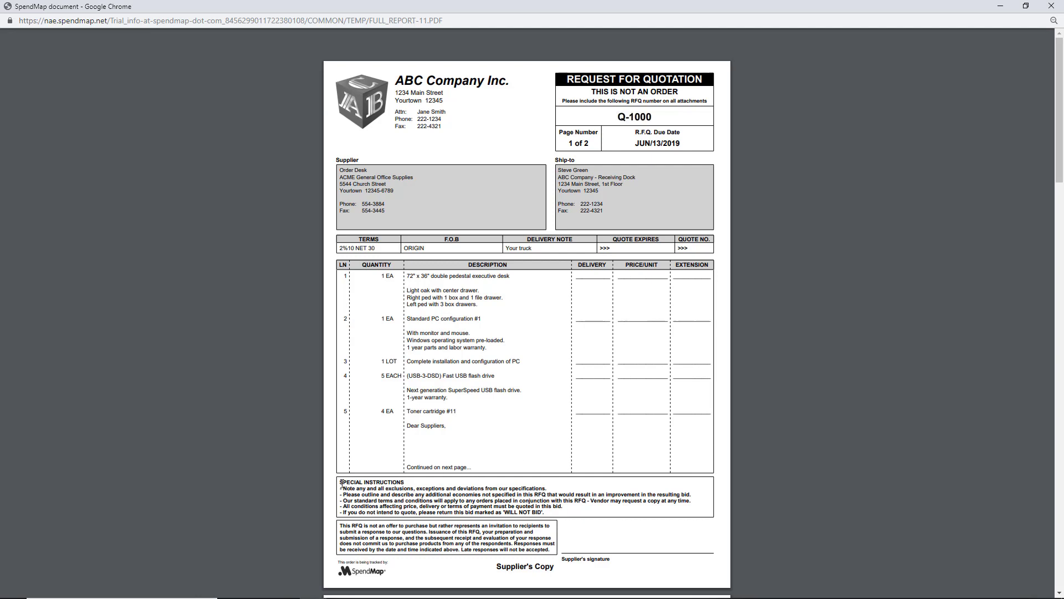
pyautogui.moveTo(366, 485); pyautogui.dragTo(550, 549)
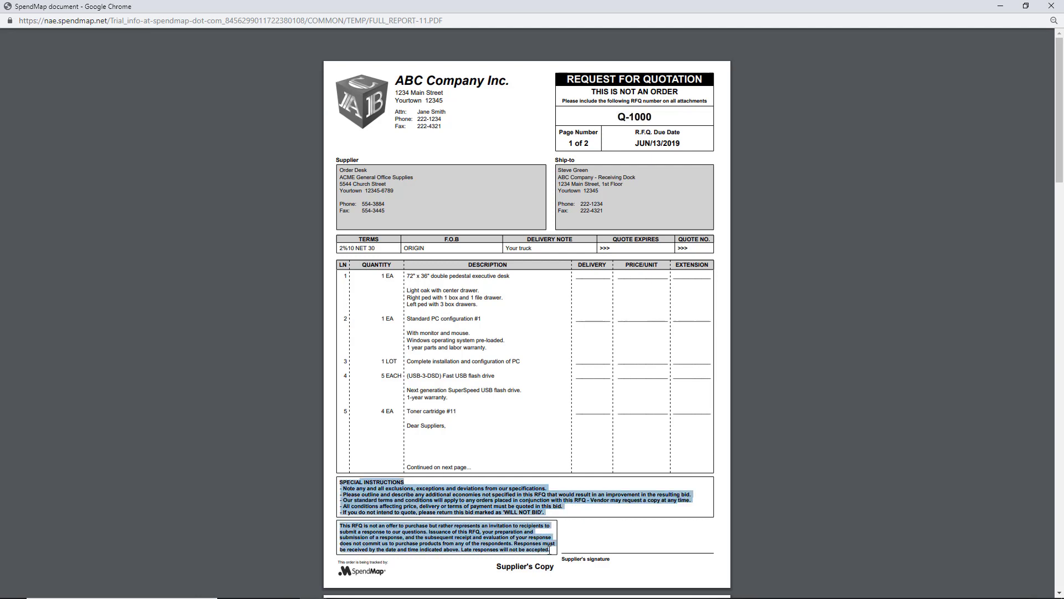
pyautogui.click(583, 523)
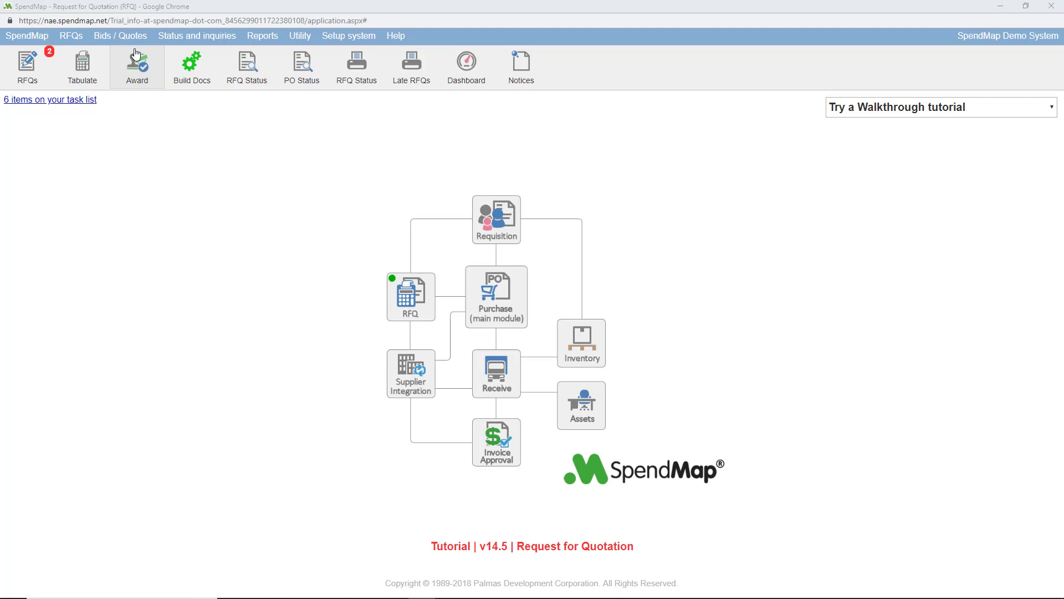
# Step: Open the Enter Supplier Price Quotes and Award RFQ list and select RFQ Q-1001
pyautogui.moveTo(120, 36)
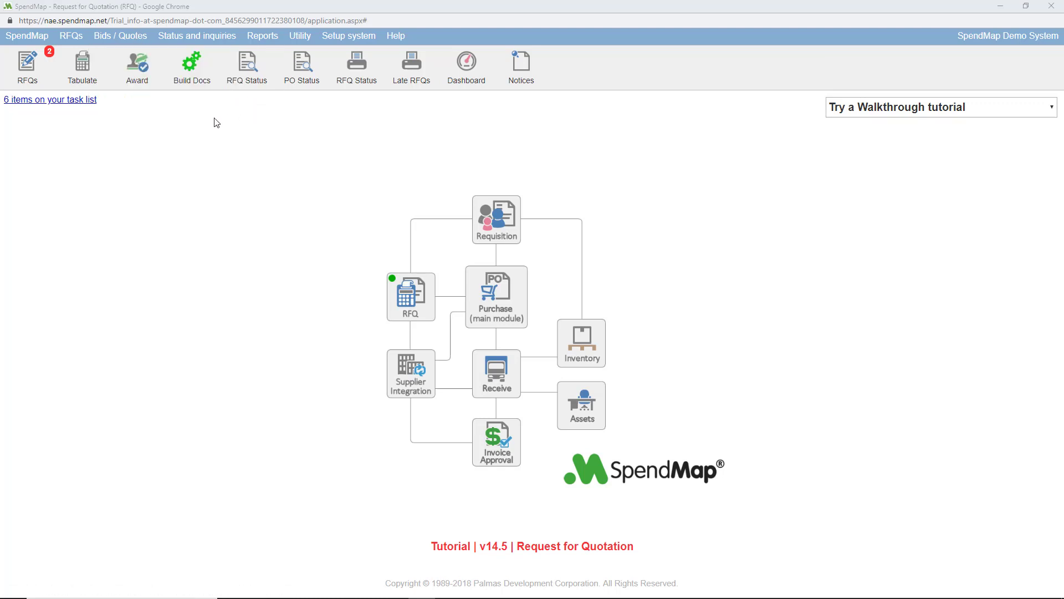
pyautogui.click(147, 86)
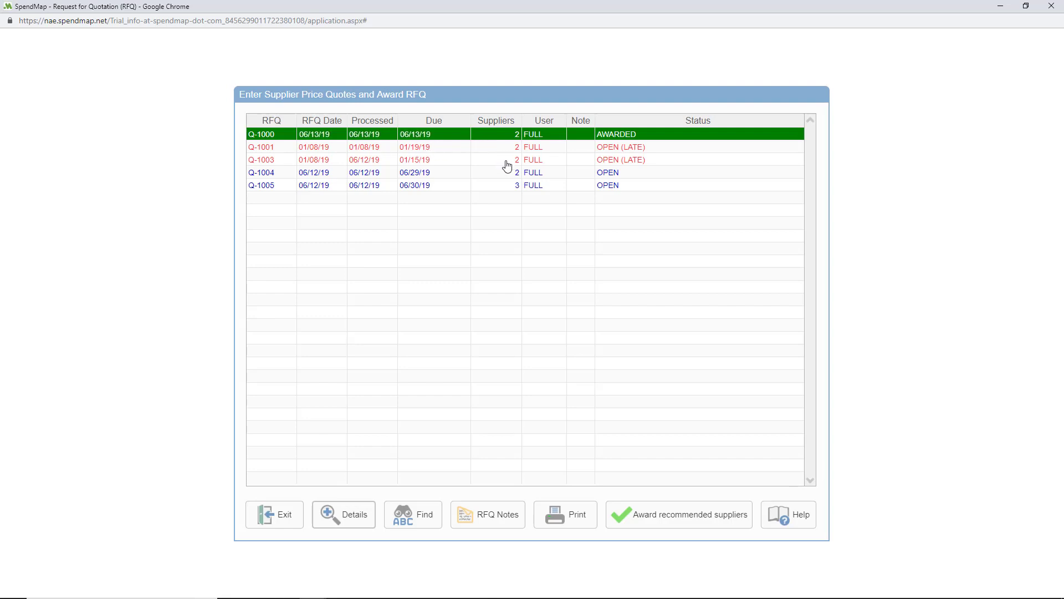
pyautogui.click(455, 164)
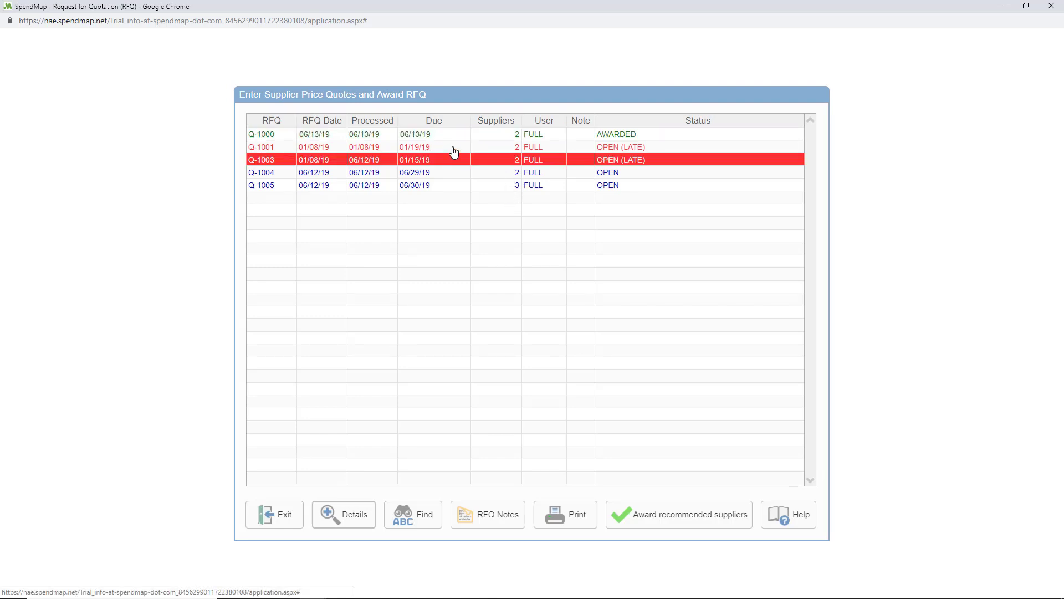
pyautogui.click(454, 150)
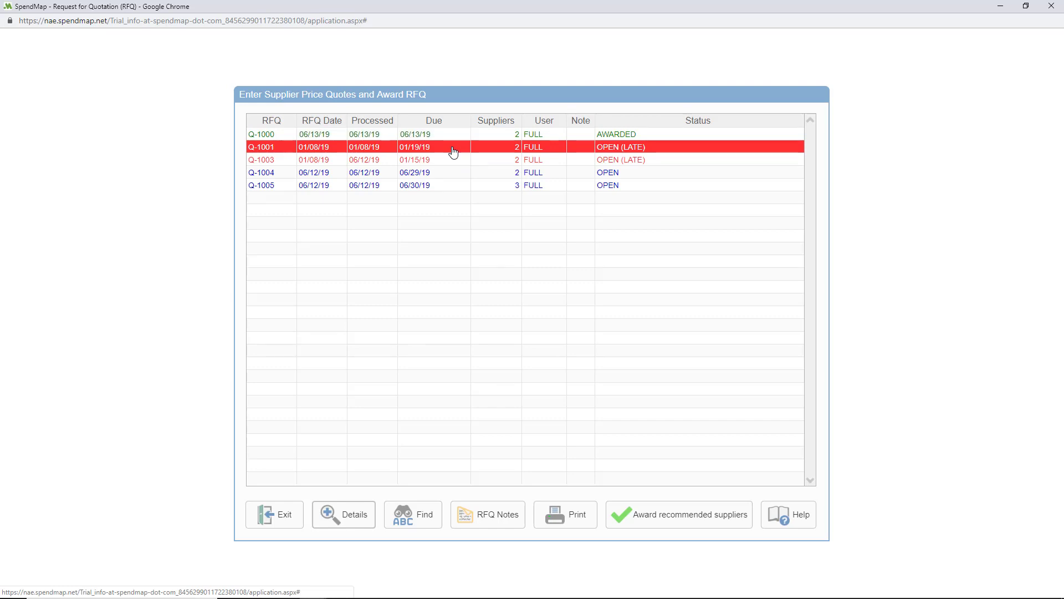
# Step: Confirm ACME's 875.00 bid on Q-1001's DESK line and award the line to ACME
pyautogui.doubleClick(442, 151)
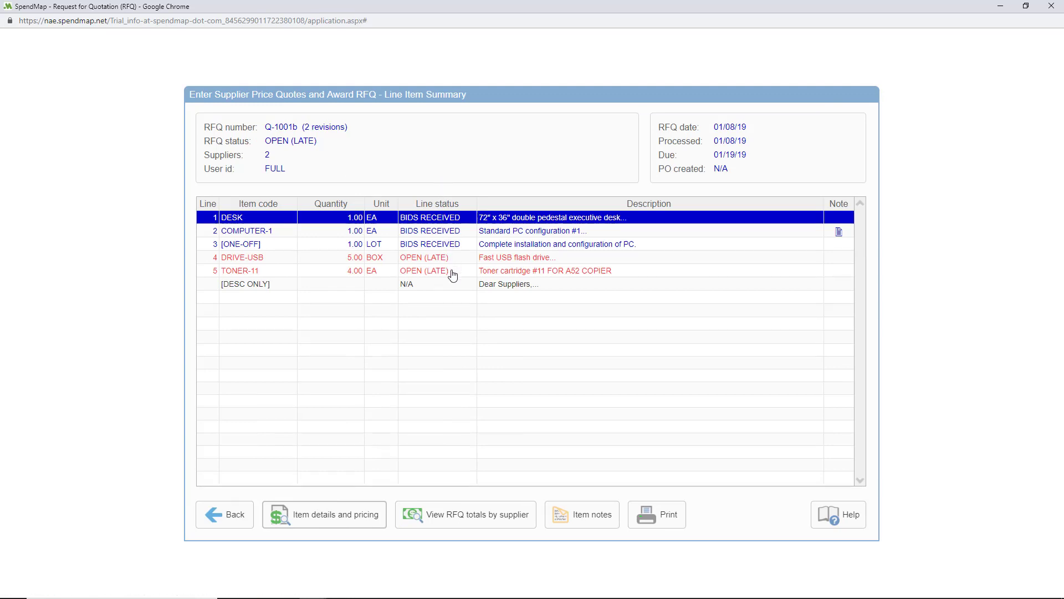
pyautogui.doubleClick(467, 223)
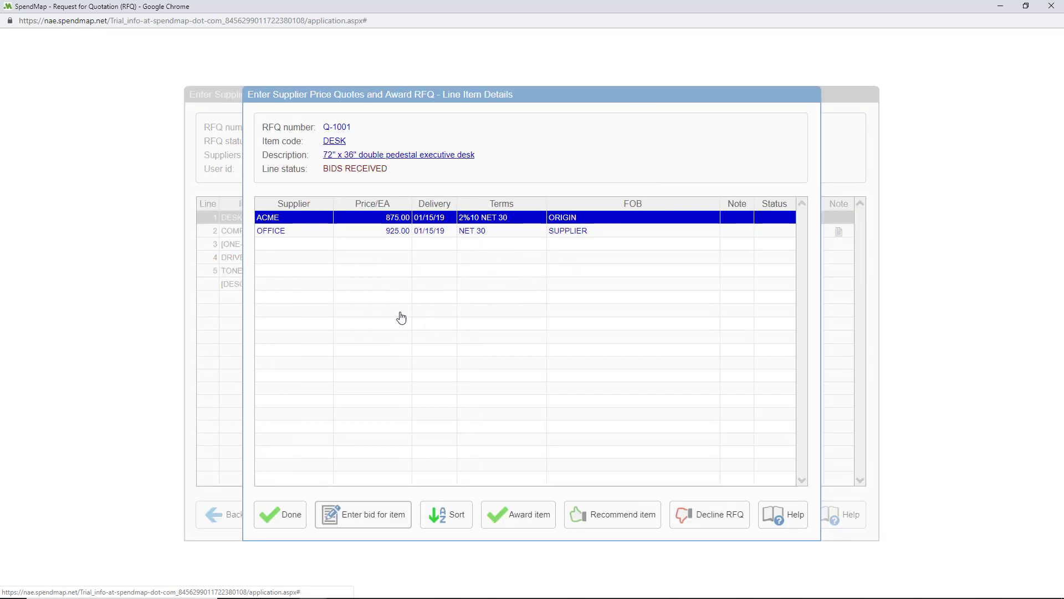
pyautogui.doubleClick(396, 219)
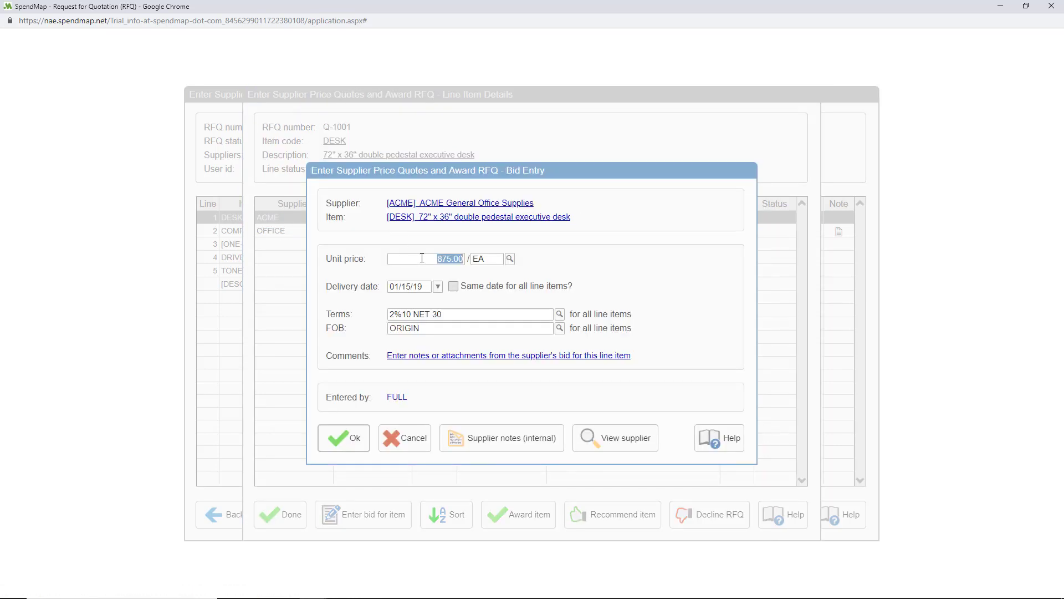
pyautogui.click(421, 287)
pyautogui.click(434, 315)
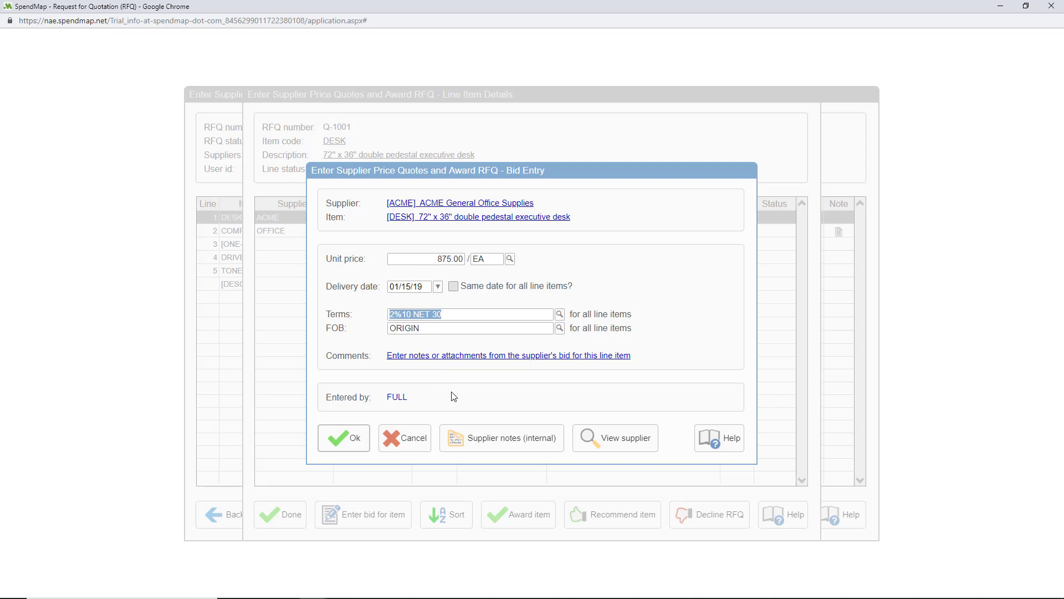
pyautogui.click(353, 453)
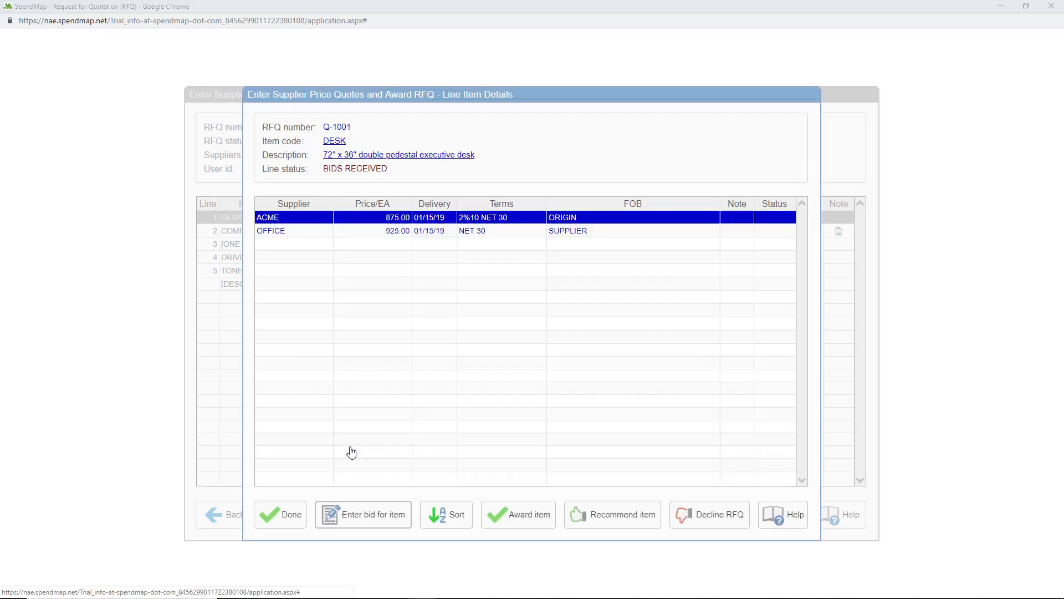
pyautogui.click(525, 529)
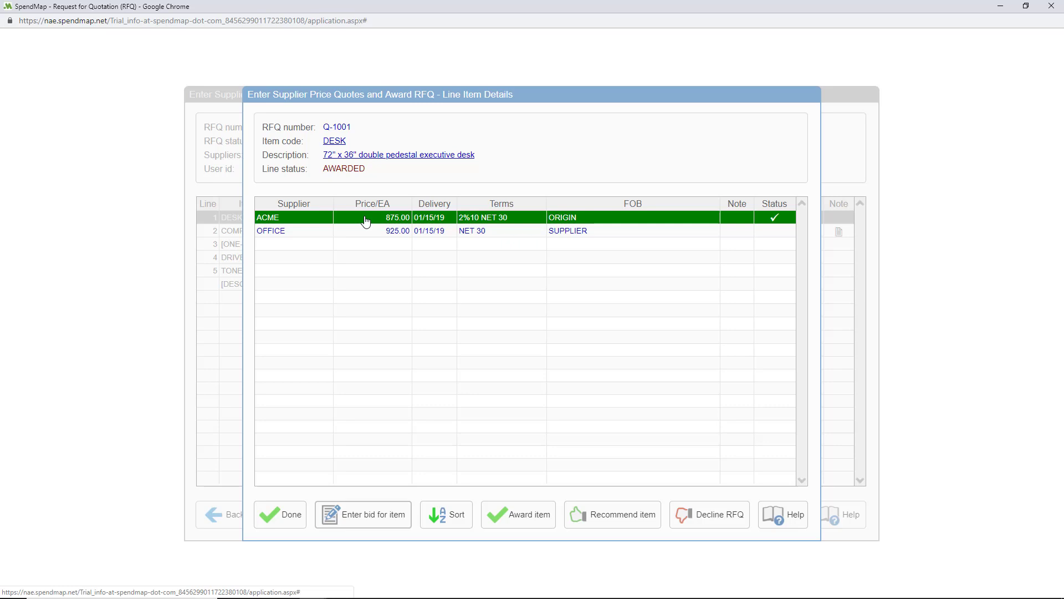
# Step: Compare the Q-1001b supplier totals: ACME 1,730.00 versus OFFICE 1,750.00
pyautogui.click(282, 528)
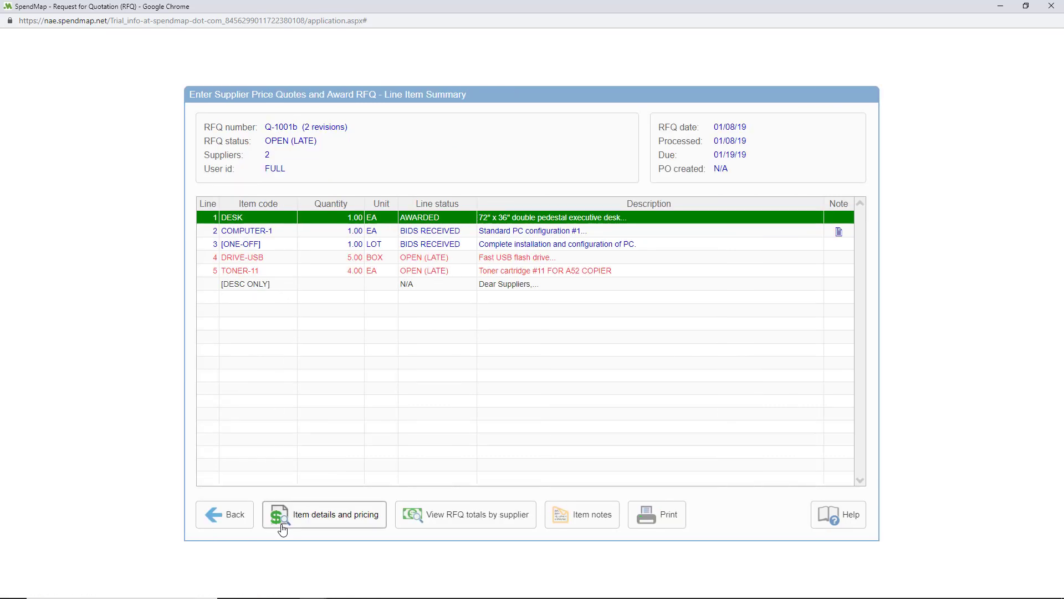
pyautogui.click(461, 526)
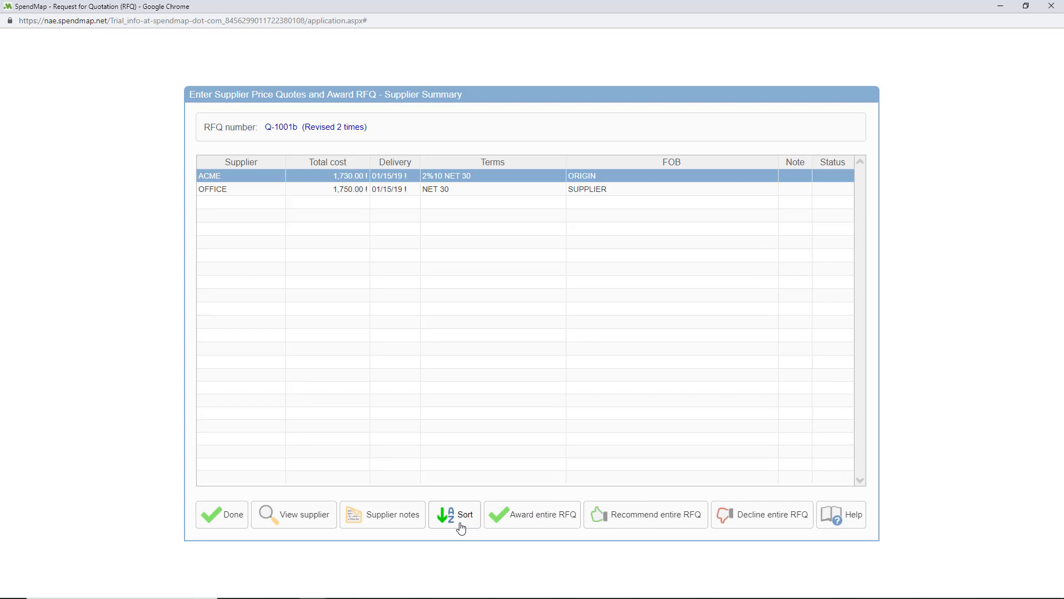
pyautogui.click(352, 190)
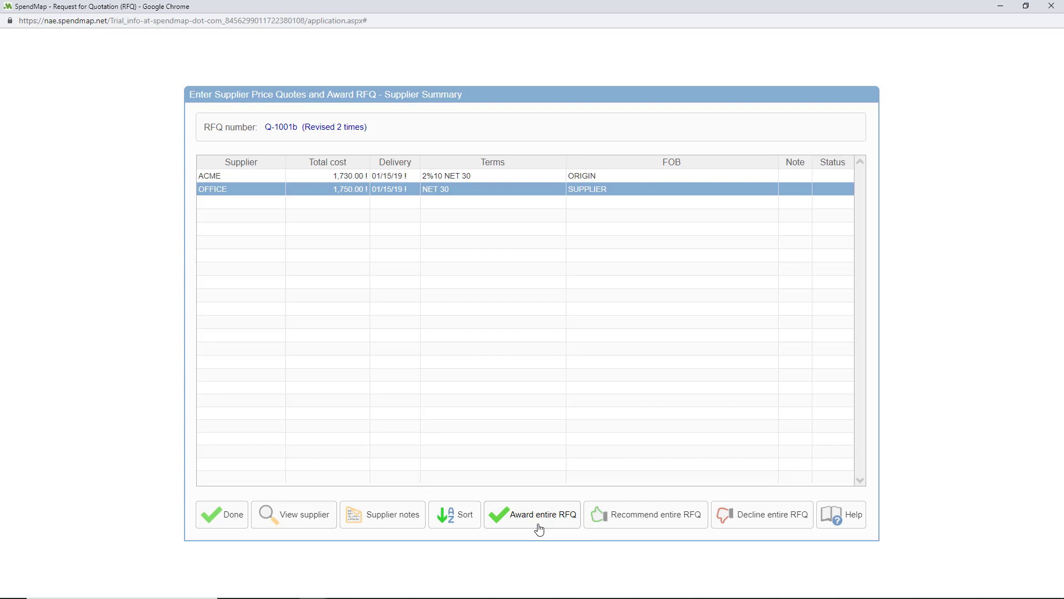
pyautogui.click(233, 524)
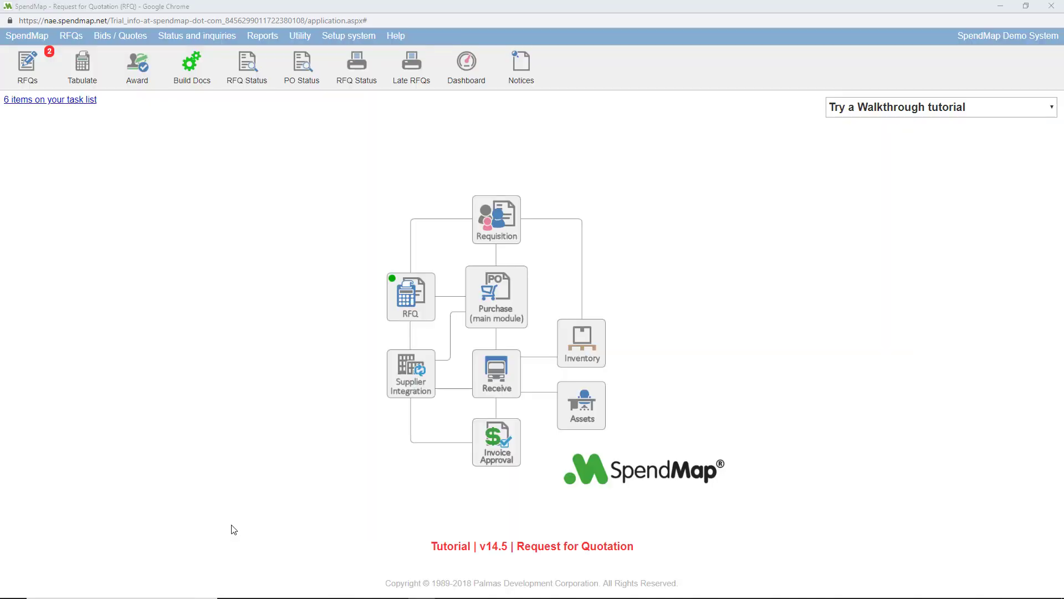